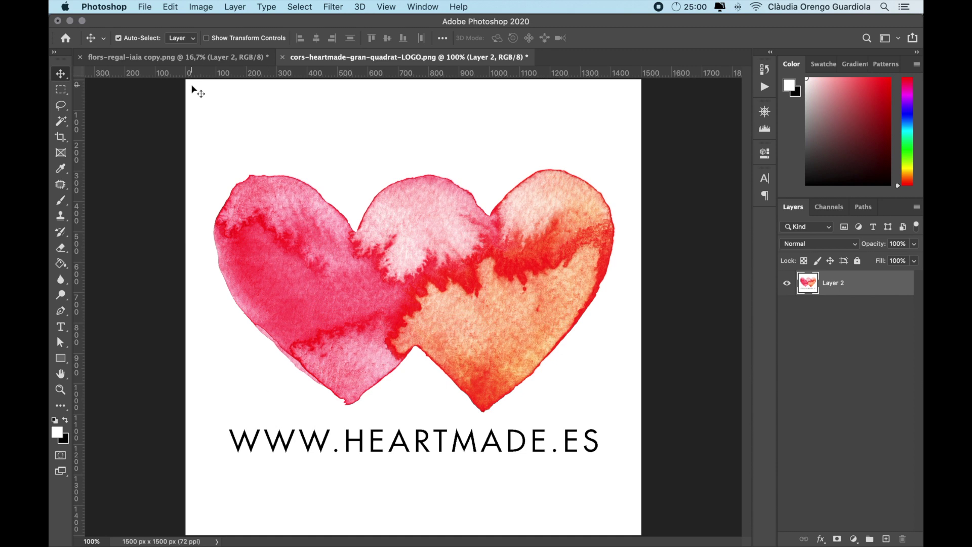
Step: Define a brush preset from the three-heart logo image and name it "logo watermark"
{"action": "left_click", "coordinate": [172, 7]}
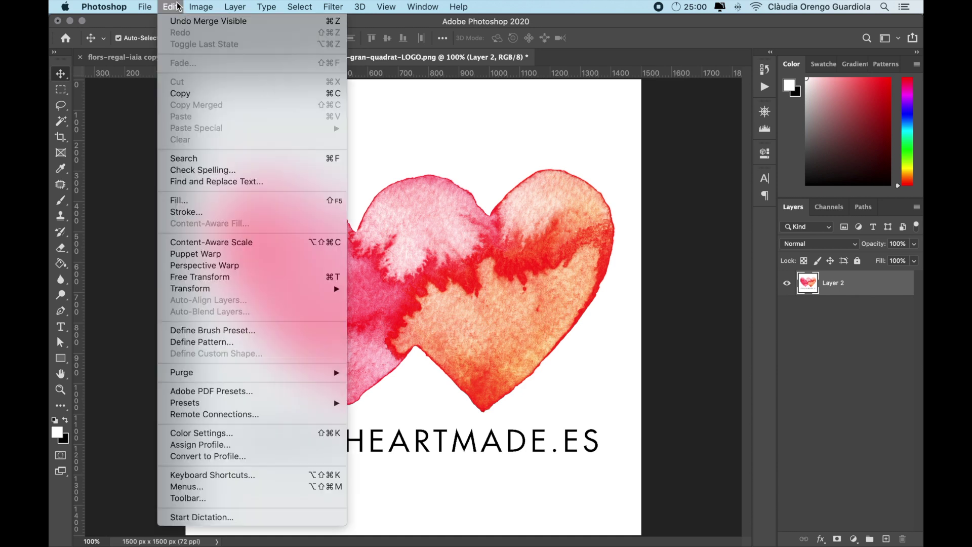
{"action": "left_click", "coordinate": [193, 334]}
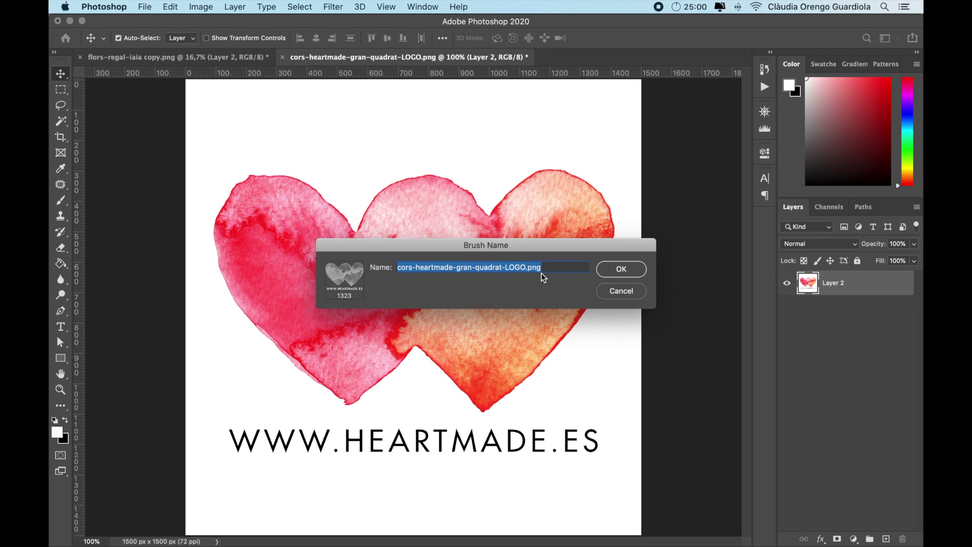
{"action": "type", "text": "logo watermark"}
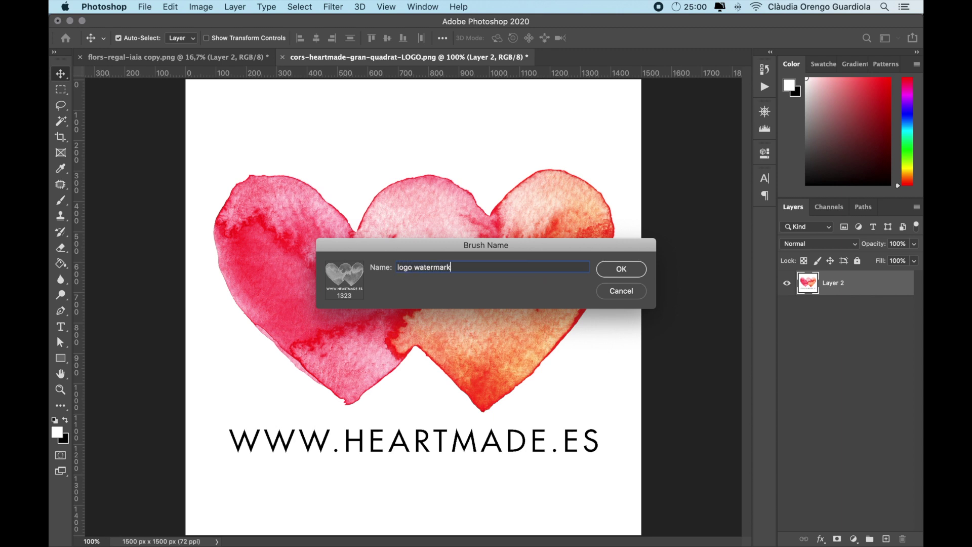
{"action": "left_click", "coordinate": [618, 270]}
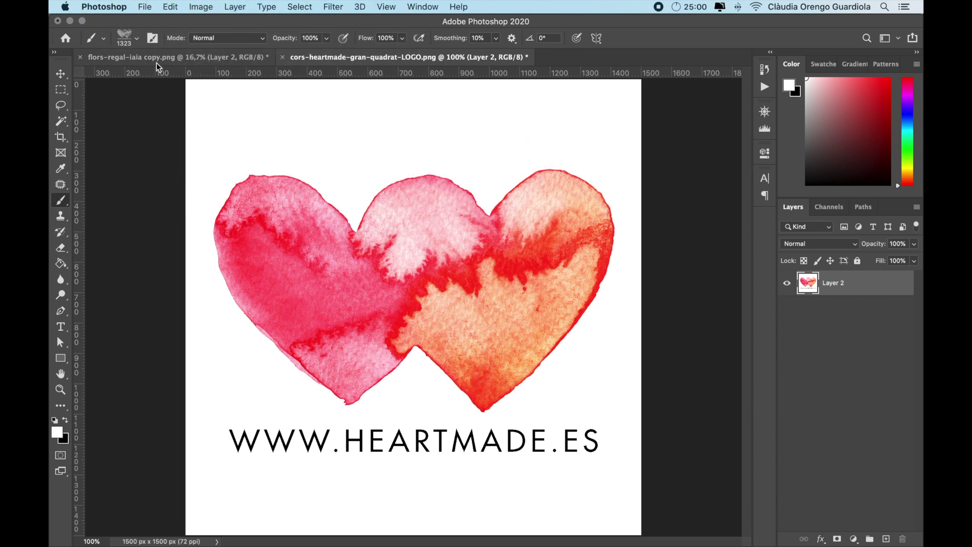
Step: Switch to the flors-regal-iaia copy.png document and add a new empty layer above Layer 1
{"action": "left_click", "coordinate": [65, 78]}
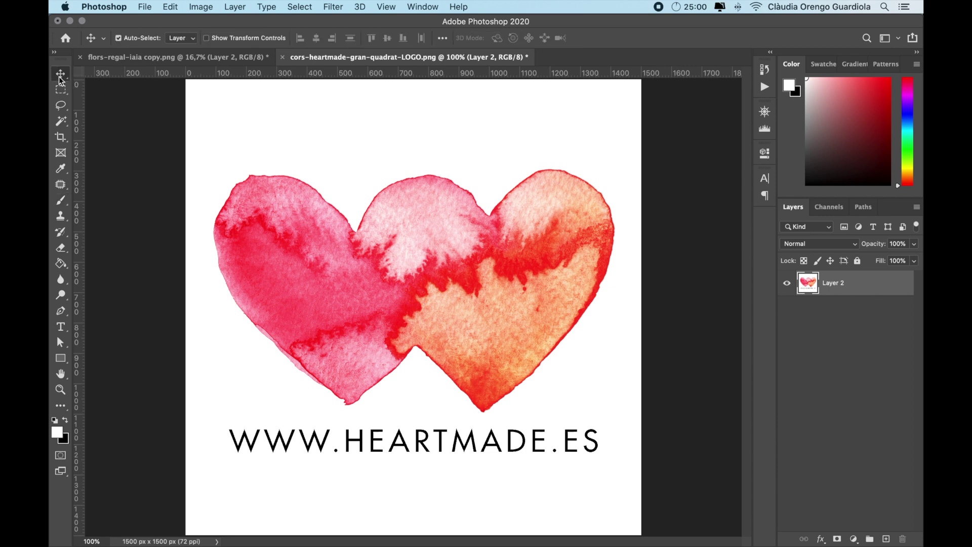
{"action": "left_click", "coordinate": [133, 60]}
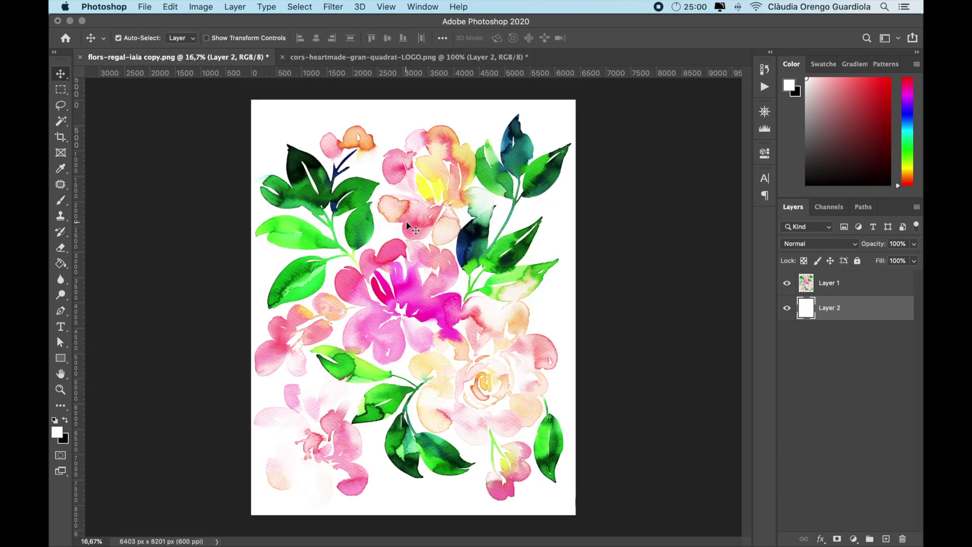
{"action": "left_click", "coordinate": [833, 286]}
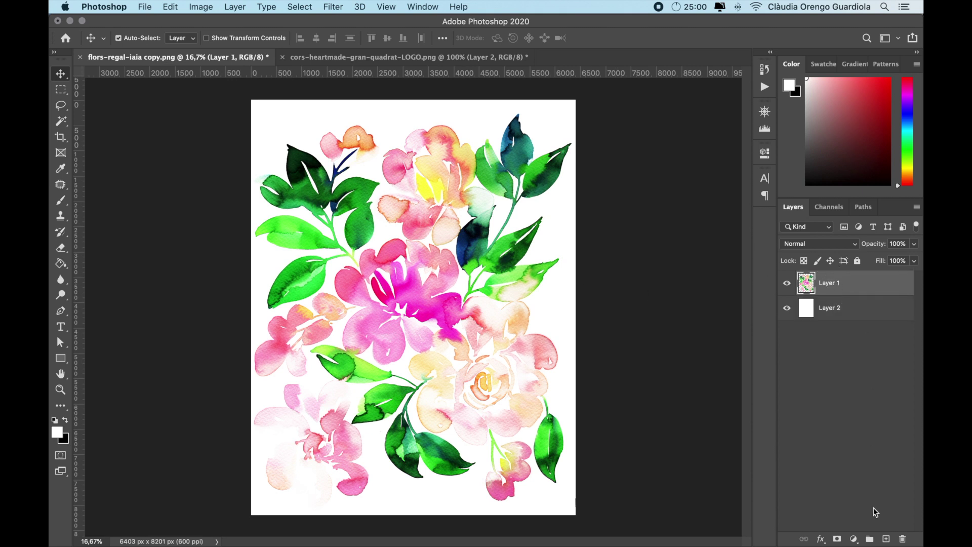
{"action": "left_click", "coordinate": [885, 538]}
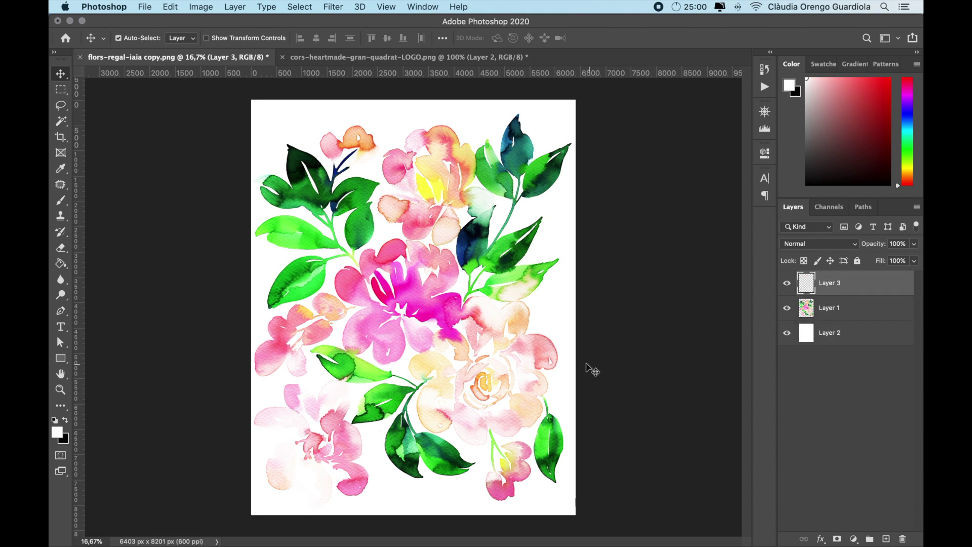
Step: With the Brush tool and the logo watermark preset, stamp three white logos over the central flower and upper leaves
{"action": "left_click", "coordinate": [61, 204]}
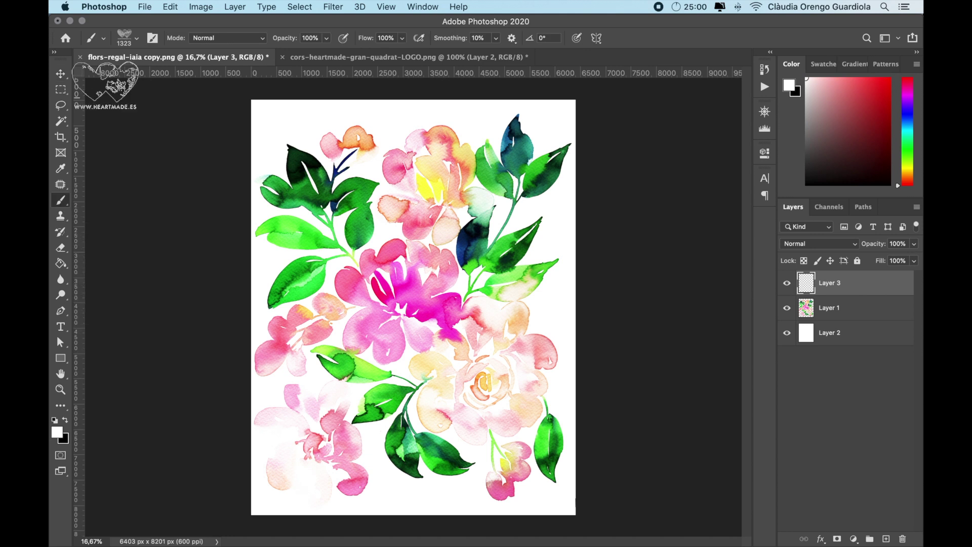
{"action": "left_click", "coordinate": [136, 39]}
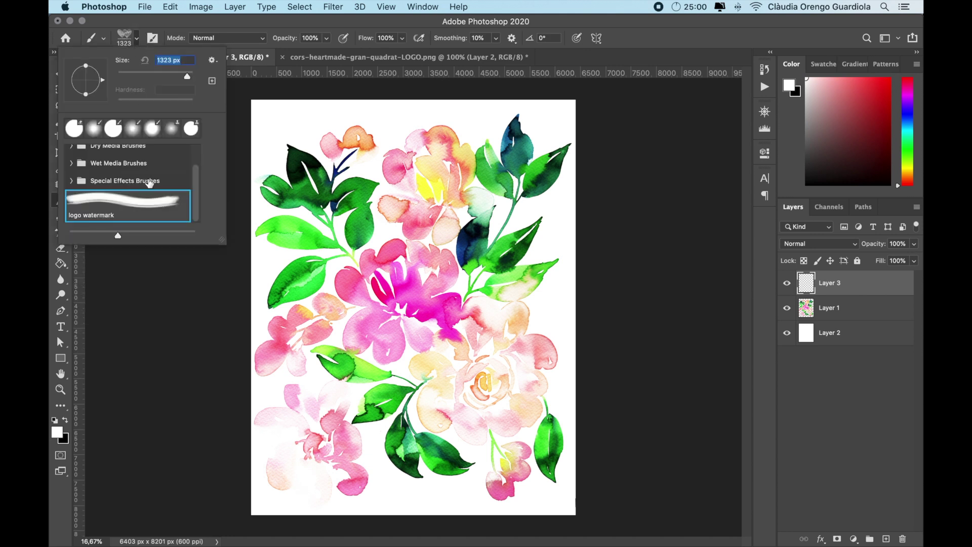
{"action": "scroll", "coordinate": [149, 183], "scroll_direction": "up", "scroll_amount": 2}
{"action": "scroll", "coordinate": [149, 183], "scroll_direction": "down", "scroll_amount": 2}
{"action": "left_click", "coordinate": [403, 293]}
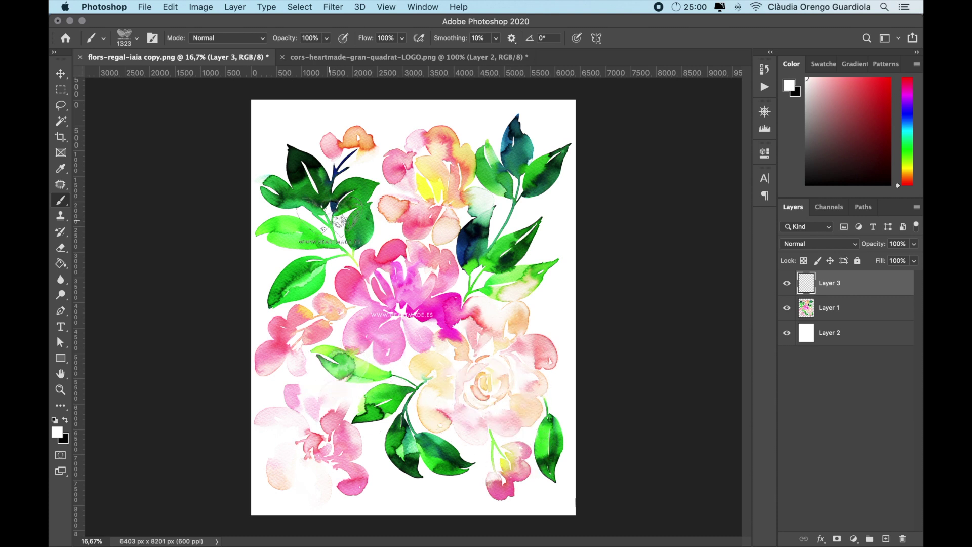
{"action": "left_click", "coordinate": [327, 189]}
{"action": "left_click", "coordinate": [514, 160]}
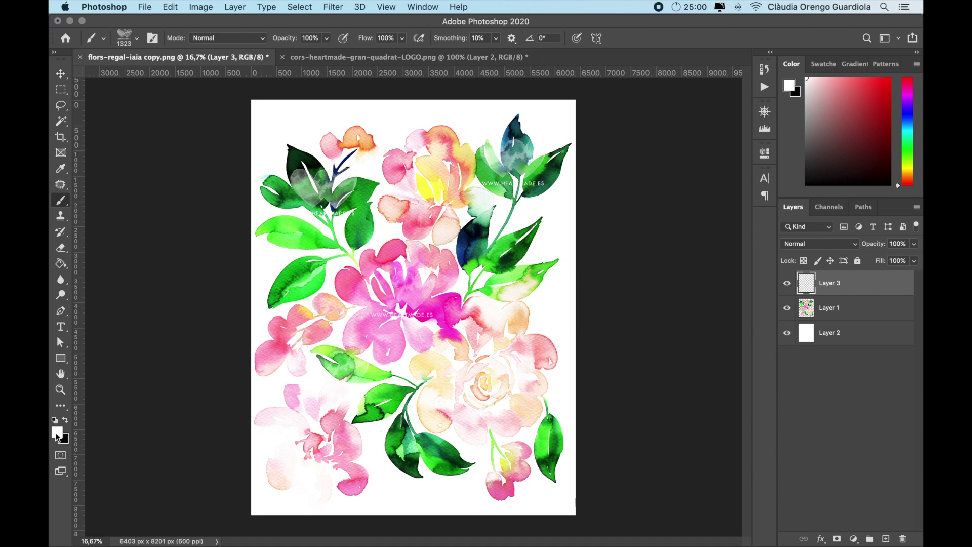
Step: Swap the foreground colour to black and stamp seven more logo watermarks across the floral artwork
{"action": "left_click", "coordinate": [65, 419]}
{"action": "left_click", "coordinate": [344, 442]}
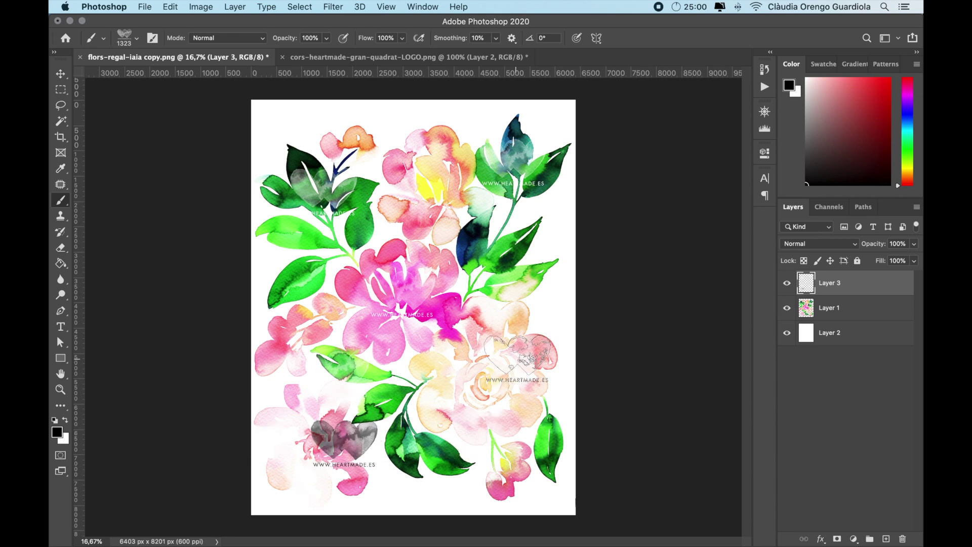
{"action": "left_click", "coordinate": [523, 350]}
{"action": "left_click", "coordinate": [323, 288]}
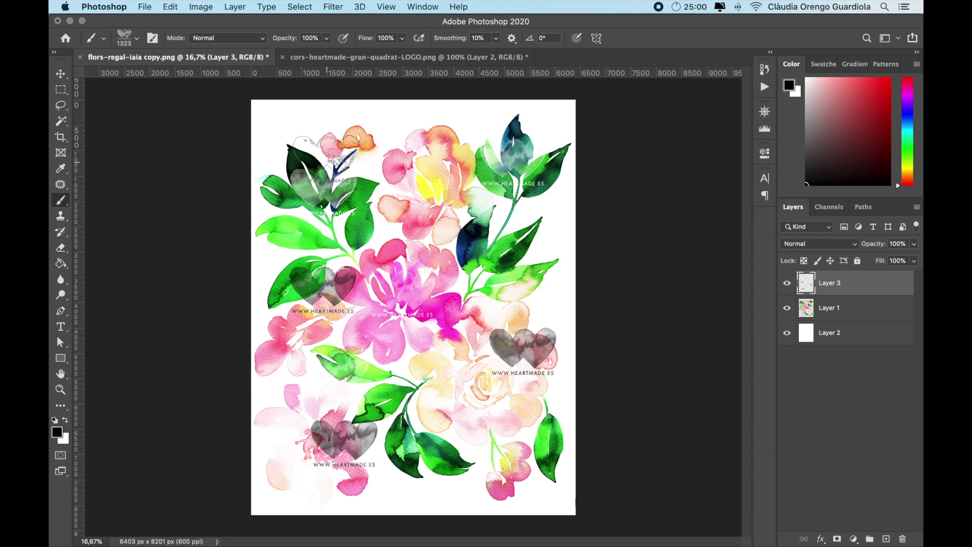
{"action": "left_click", "coordinate": [359, 137]}
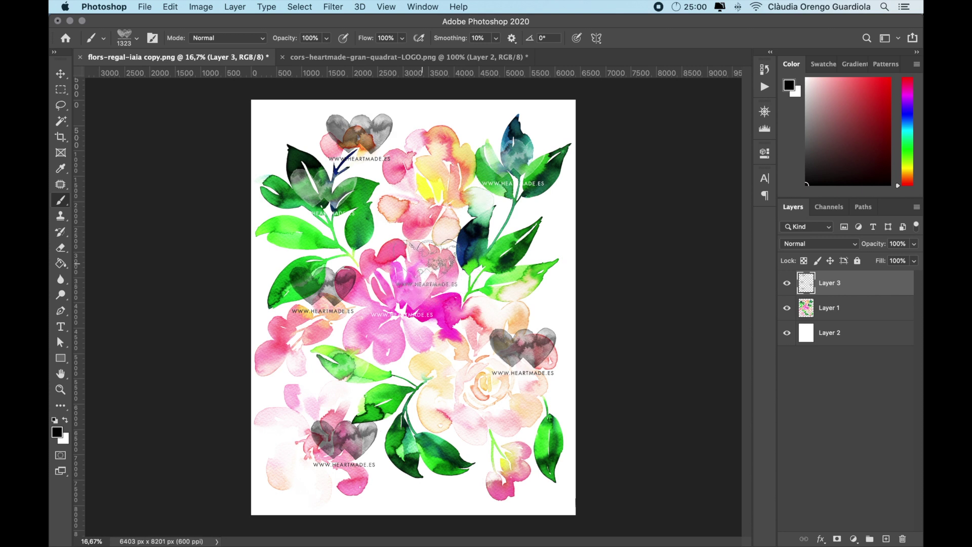
{"action": "left_click", "coordinate": [504, 244]}
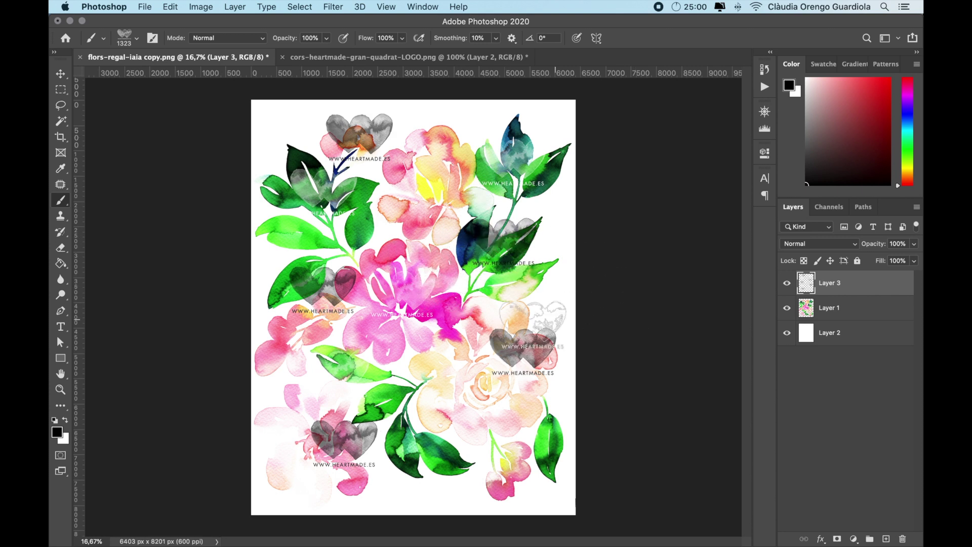
{"action": "left_click", "coordinate": [395, 365]}
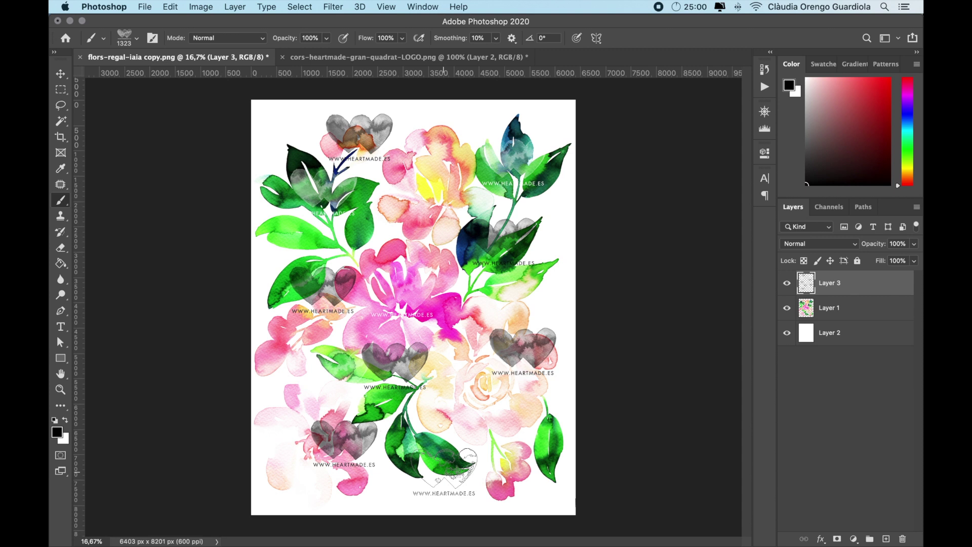
{"action": "left_click", "coordinate": [472, 453]}
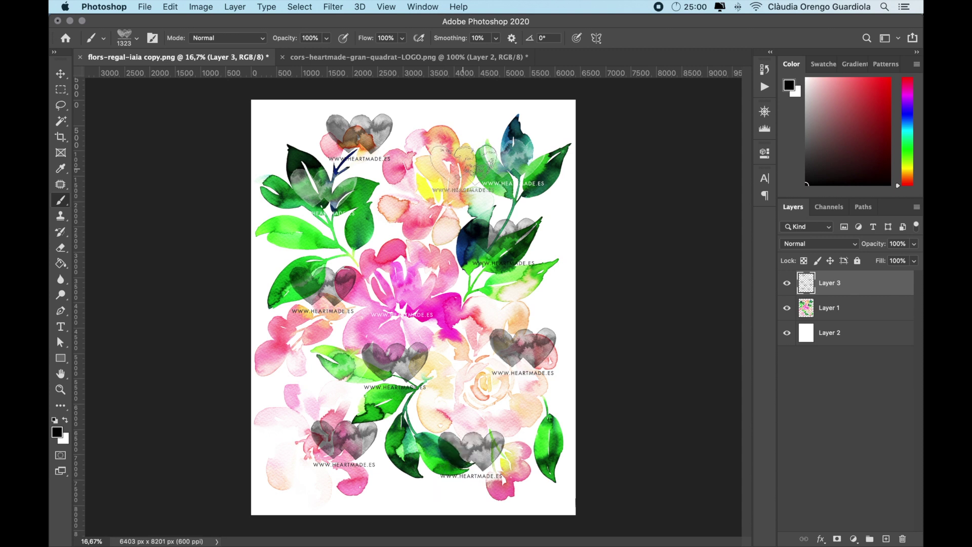
Step: Delete Layer 3 with the stamped watermarks from the floral document
{"action": "left_click", "coordinate": [403, 57]}
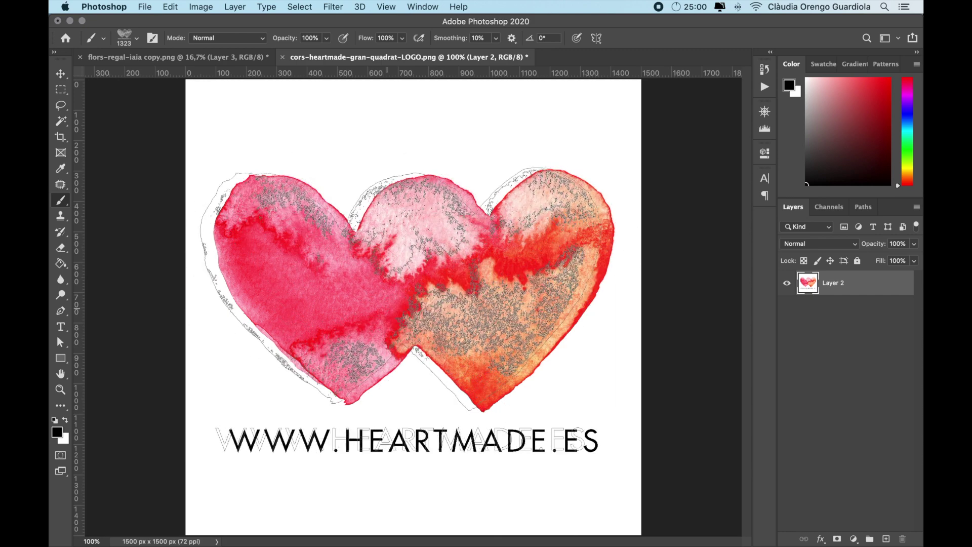
{"action": "left_click", "coordinate": [175, 56]}
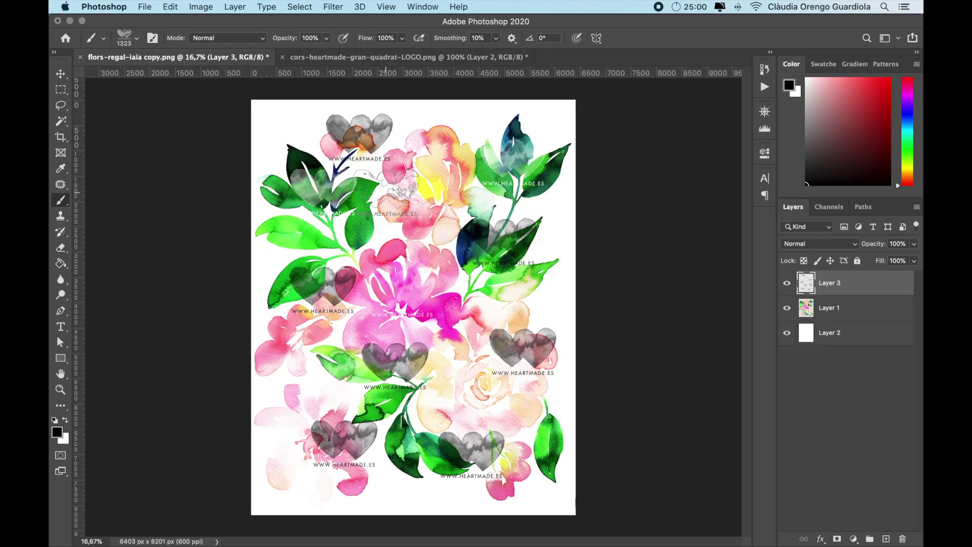
{"action": "left_click", "coordinate": [60, 74]}
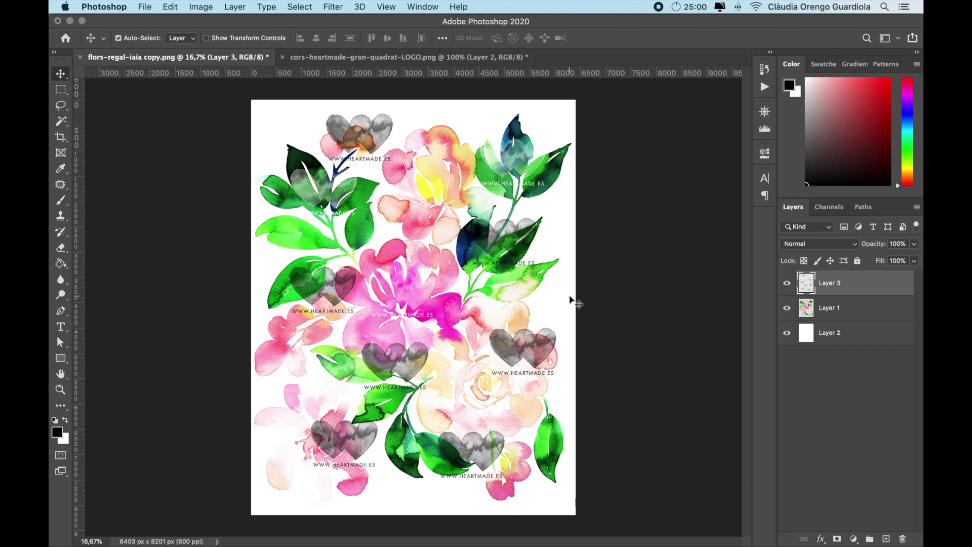
{"action": "left_click", "coordinate": [901, 538]}
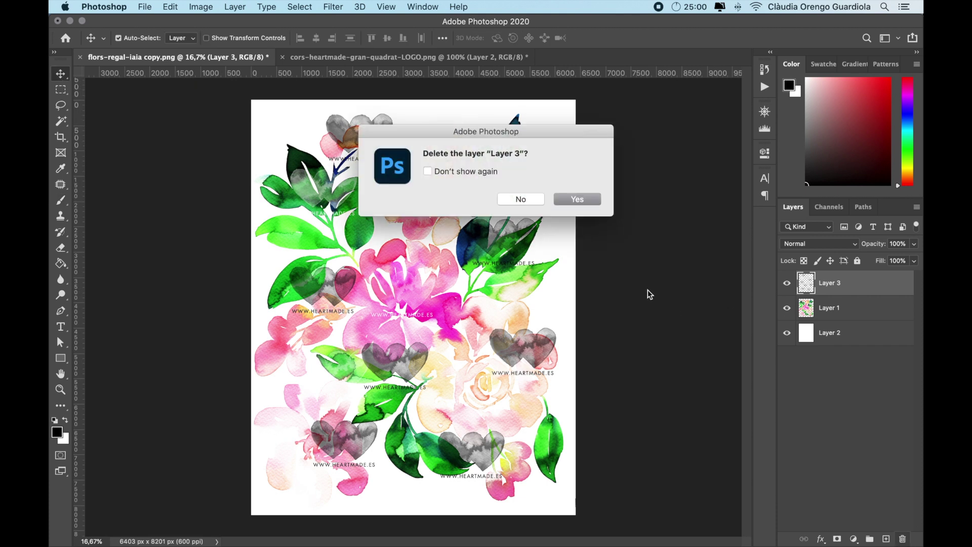
{"action": "left_click", "coordinate": [566, 198]}
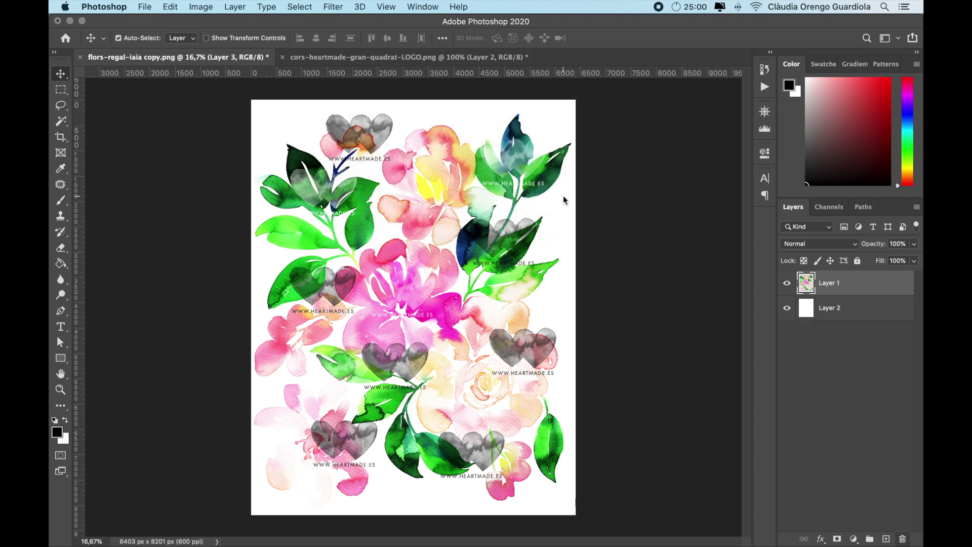
Step: In the cors-heartmade-gran-quadrat-LOGO.png document, undo the layer merge and delete the white background layer
{"action": "left_click", "coordinate": [391, 57]}
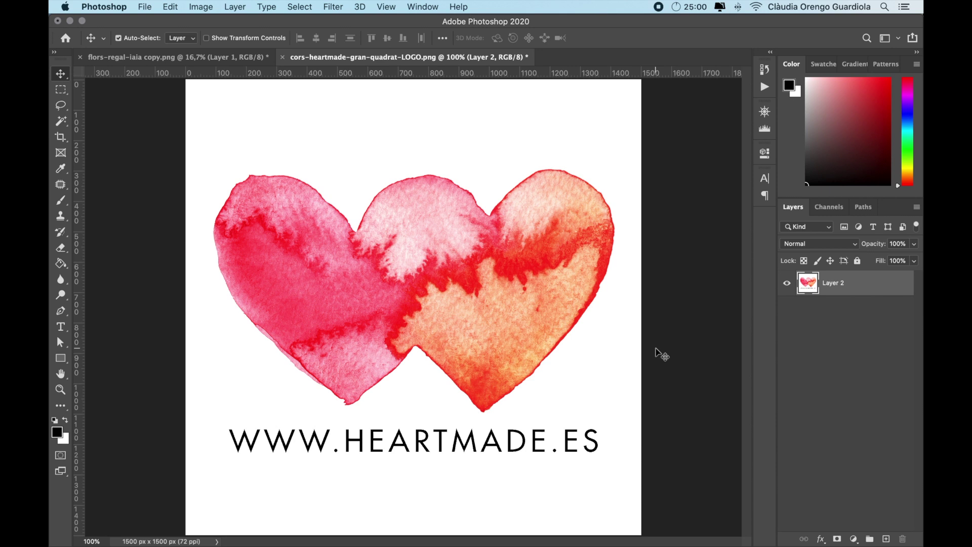
{"action": "key", "text": "super+v"}
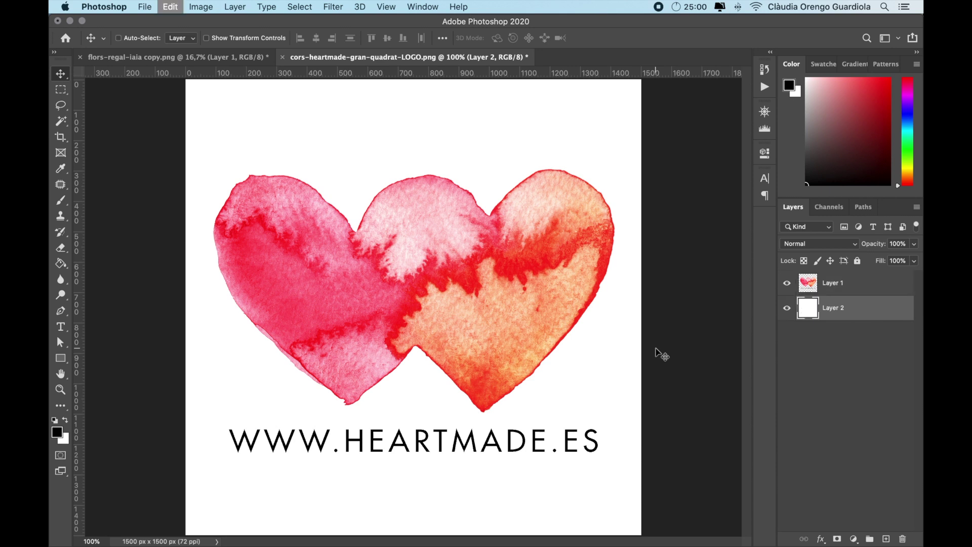
{"action": "key", "text": "Delete"}
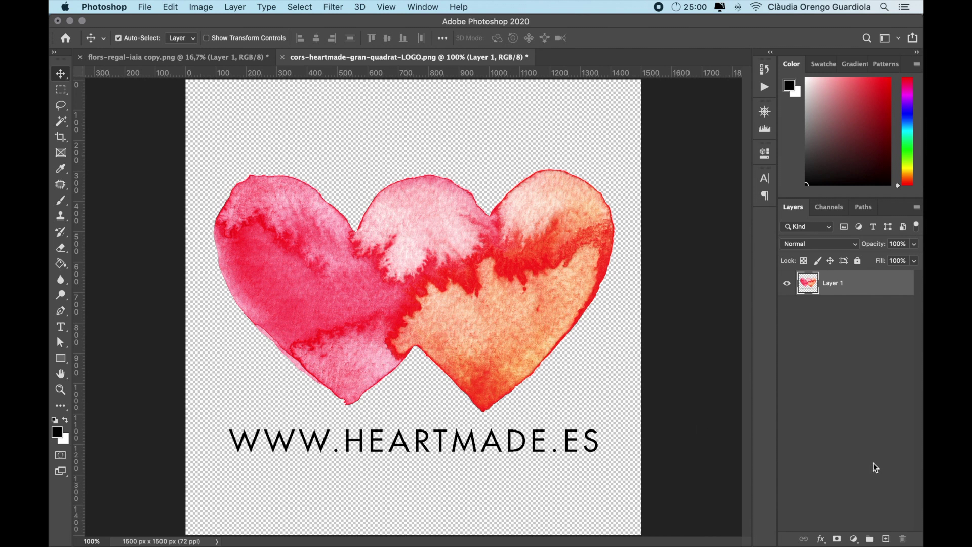
Step: Add a new layer above the logo and fill it with white using the Paint Bucket
{"action": "left_click", "coordinate": [885, 539]}
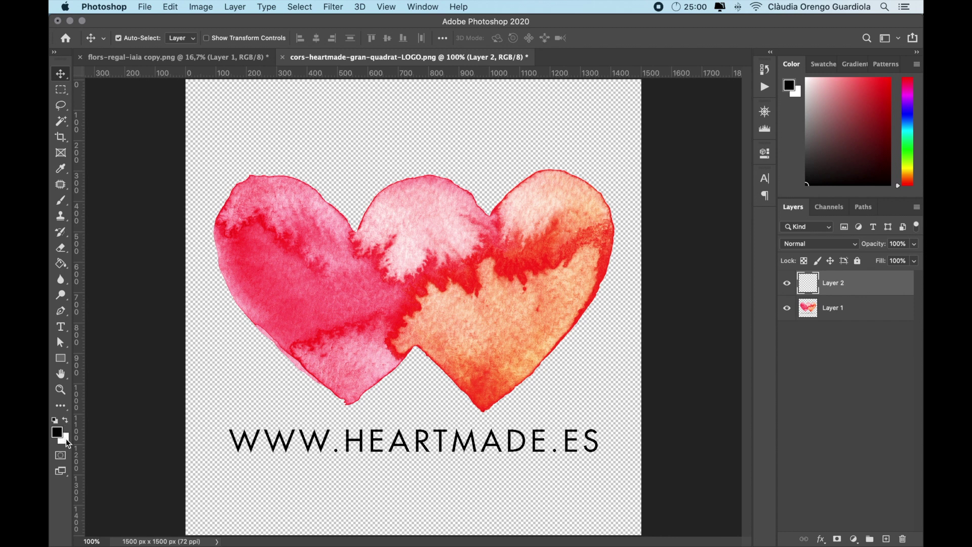
{"action": "left_click", "coordinate": [64, 420]}
{"action": "key", "text": "g"}
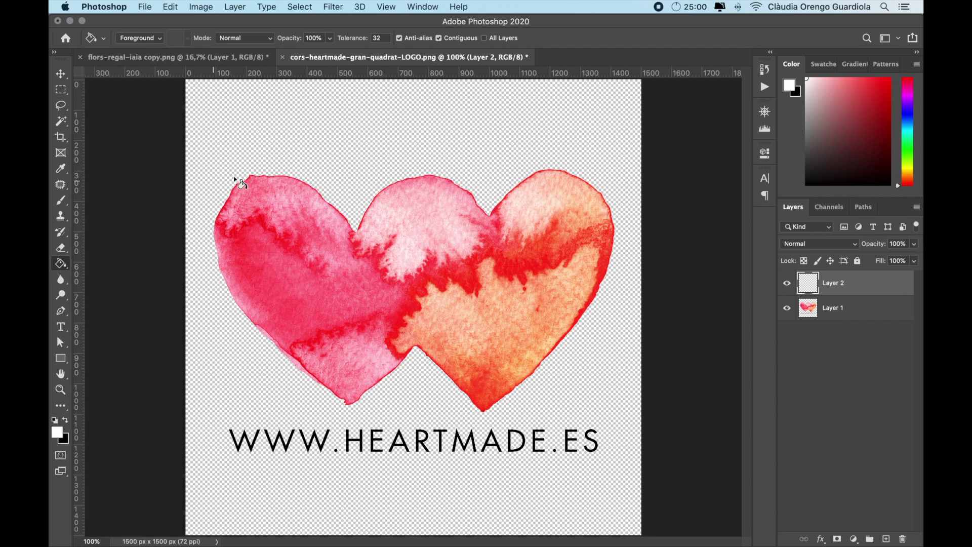
{"action": "left_click", "coordinate": [384, 149]}
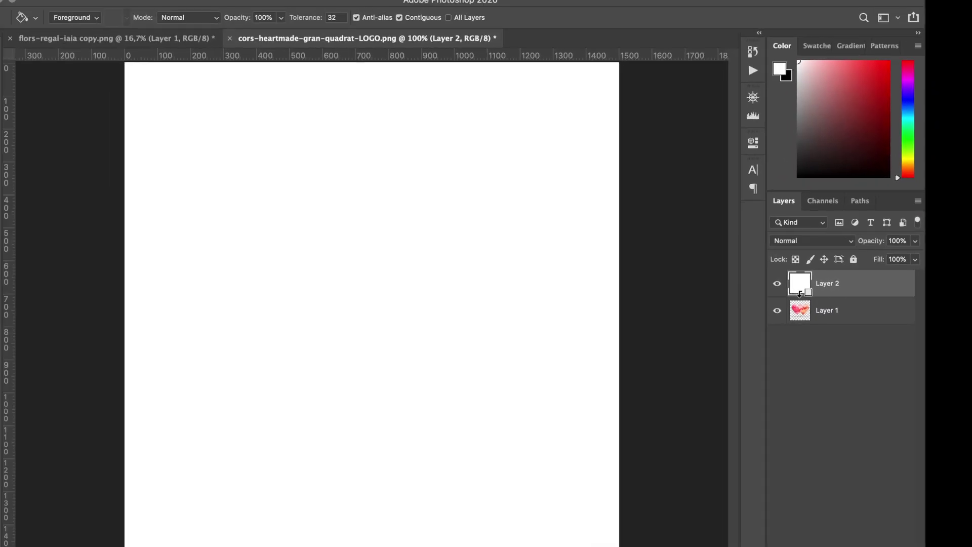
Step: Clip the white layer to the logo layer and merge the visible layers into one
{"action": "left_click", "coordinate": [771, 300], "text": "alt"}
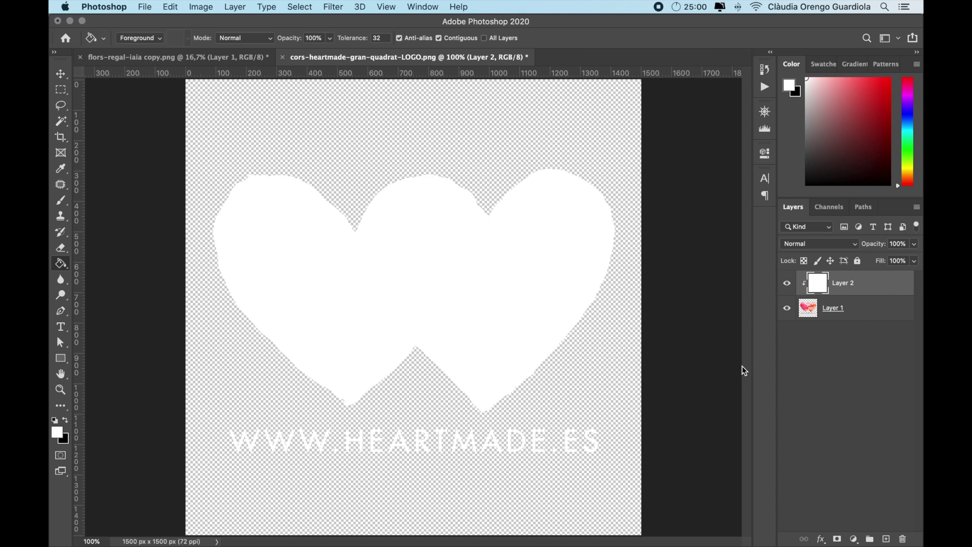
{"action": "key", "text": "super+e"}
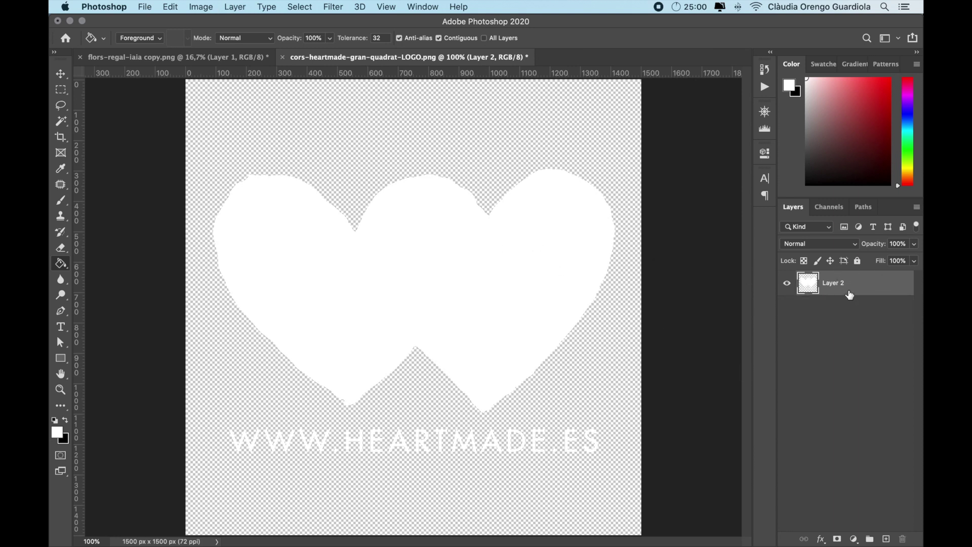
{"action": "key", "text": "super+z"}
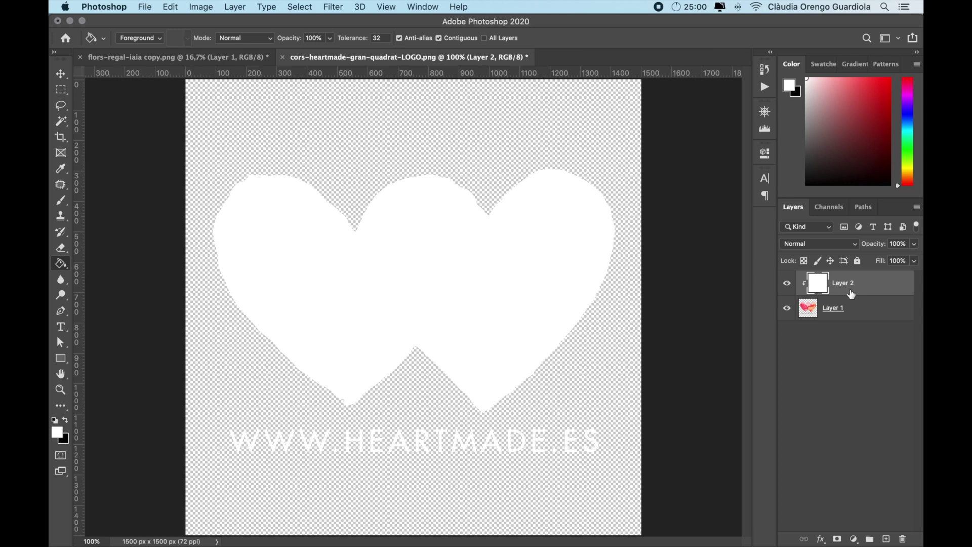
{"action": "left_click", "coordinate": [917, 209]}
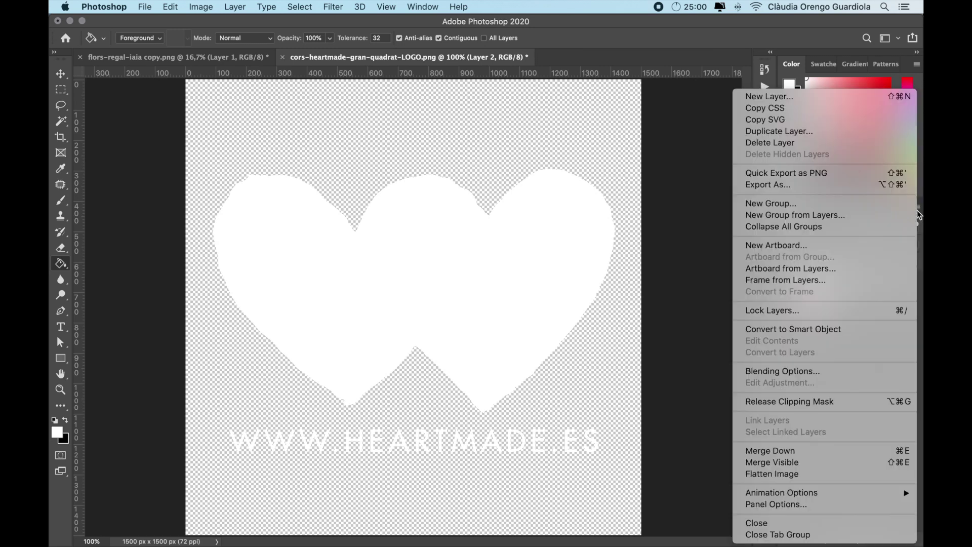
{"action": "left_click", "coordinate": [814, 462]}
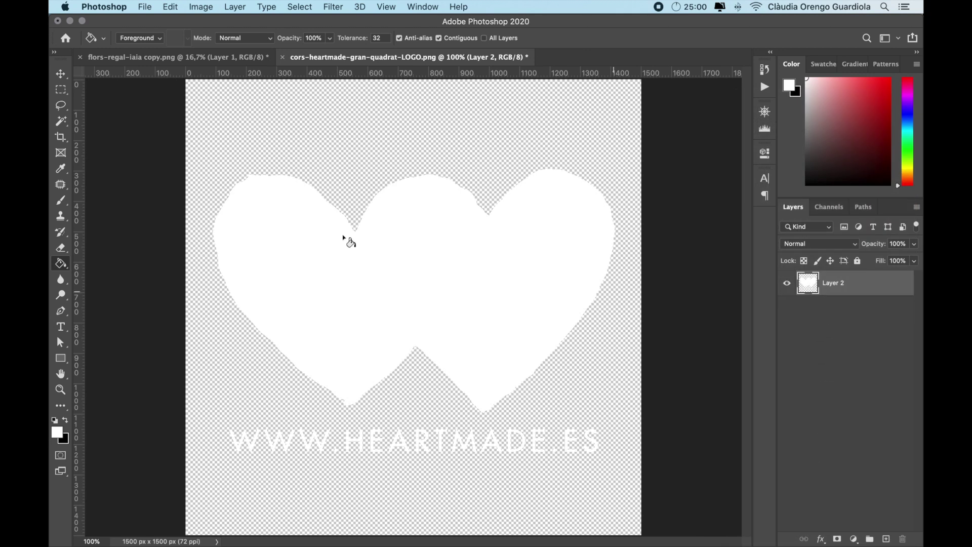
Step: Bring the merged white logo into the flors-regal-iaia copy.png document with the Move tool, over the central pink flower
{"action": "left_click", "coordinate": [61, 76]}
{"action": "left_click_drag", "start_coordinate": [414, 273], "coordinate": [401, 294]}
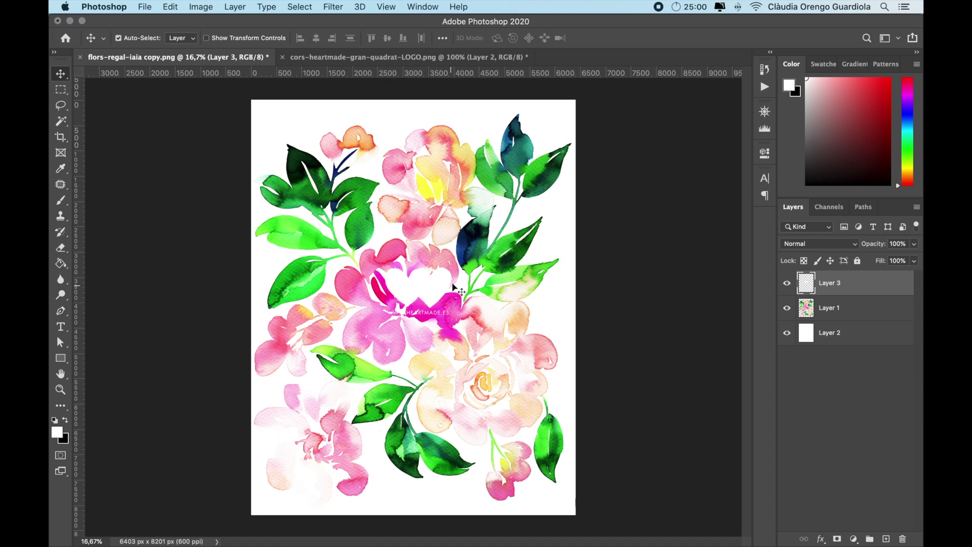
Step: Move the white logo lower over the central pink flower and delete the logo layer from the floral artwork
{"action": "left_click", "coordinate": [435, 292]}
{"action": "left_click_drag", "start_coordinate": [435, 293], "coordinate": [399, 313]}
{"action": "left_click_drag", "start_coordinate": [401, 311], "coordinate": [402, 314]}
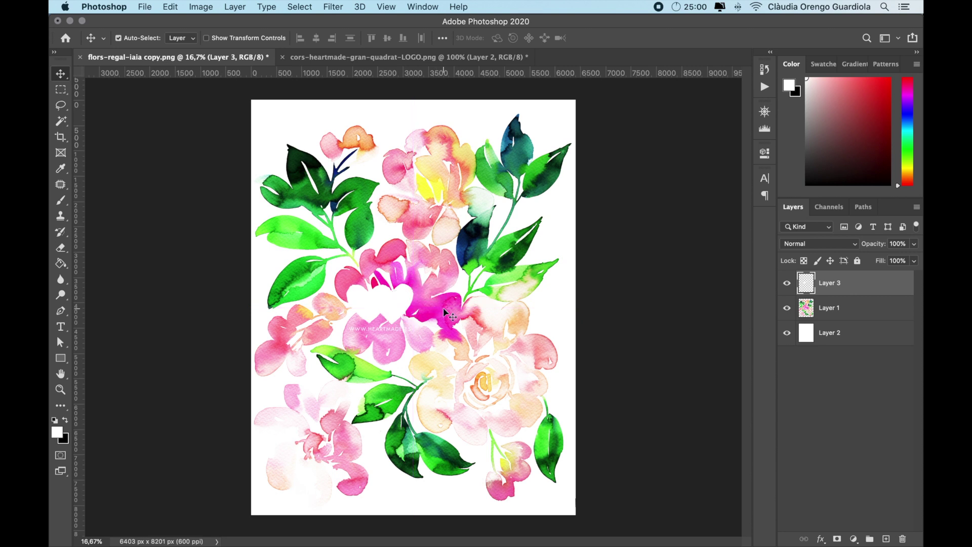
{"action": "key", "text": "BackSpace"}
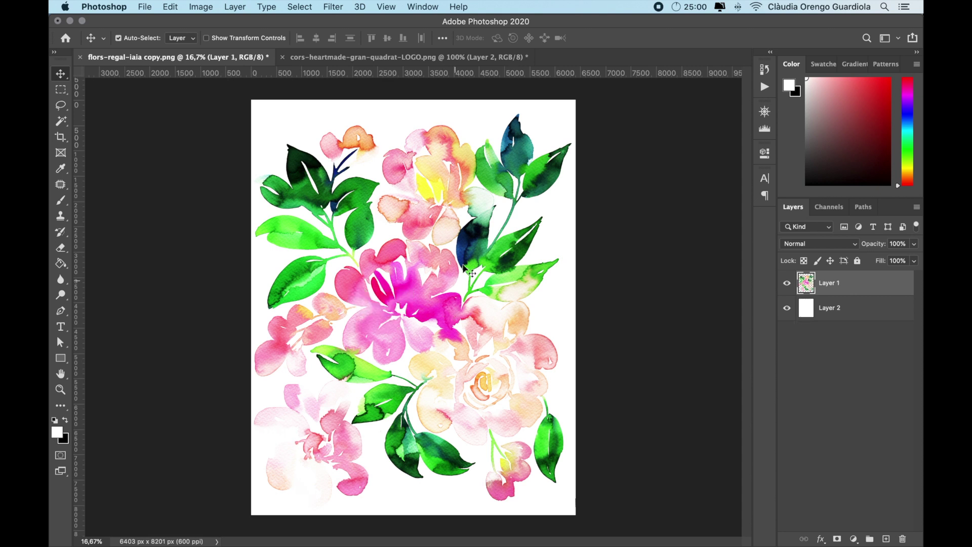
Step: In the cors-heartmade-gran-quadrat-LOGO.png document, undo the merge and clipping and delete the white layer above the coloured logo
{"action": "left_click", "coordinate": [381, 57]}
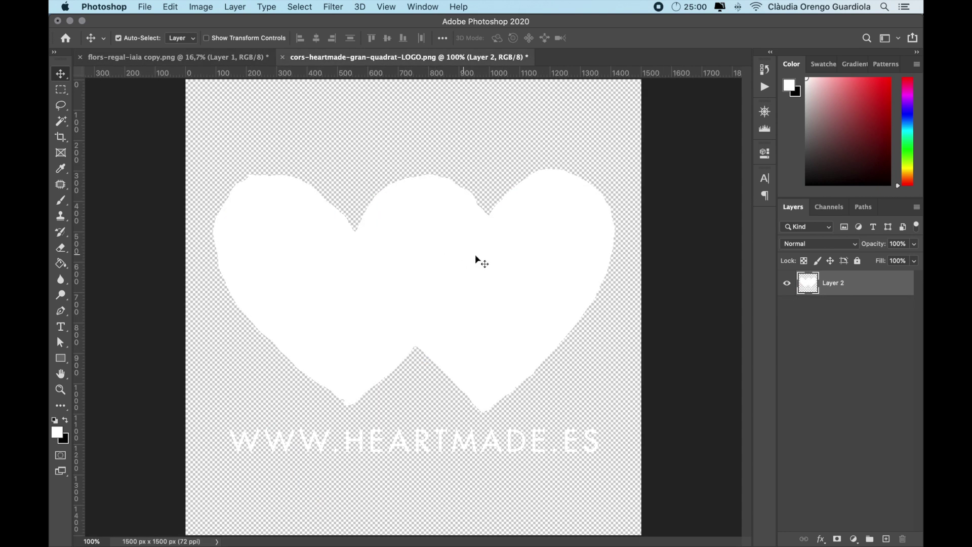
{"action": "key", "text": "super+v"}
{"action": "key", "text": "super+z"}
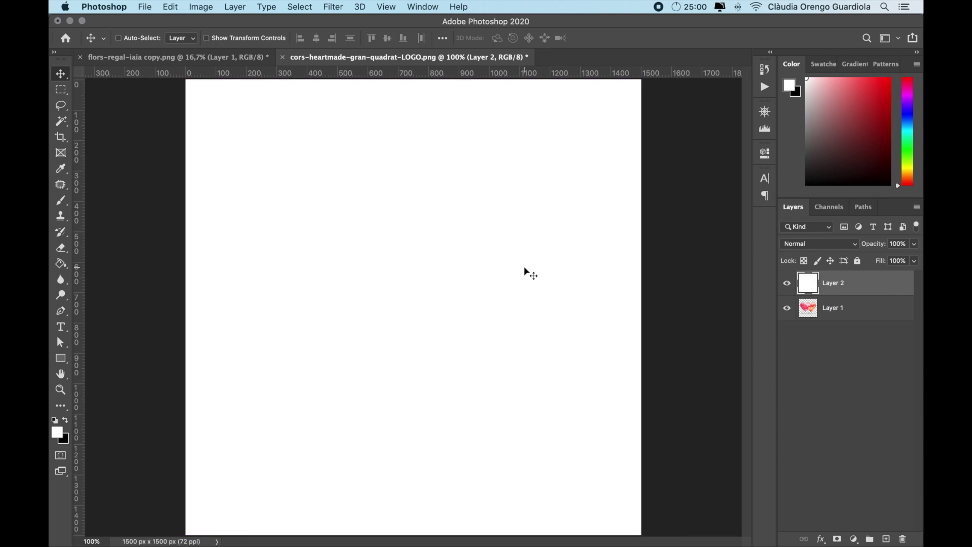
{"action": "key", "text": "BackSpace"}
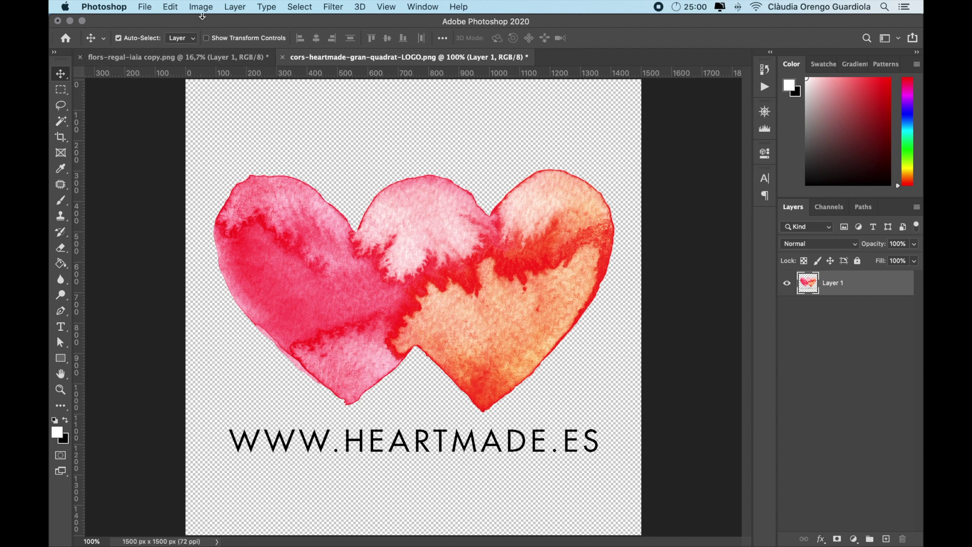
Step: Define the coloured heart logo as a pattern named cors-heartmade-gran-quadrat-LOGO.png
{"action": "left_click", "coordinate": [176, 9]}
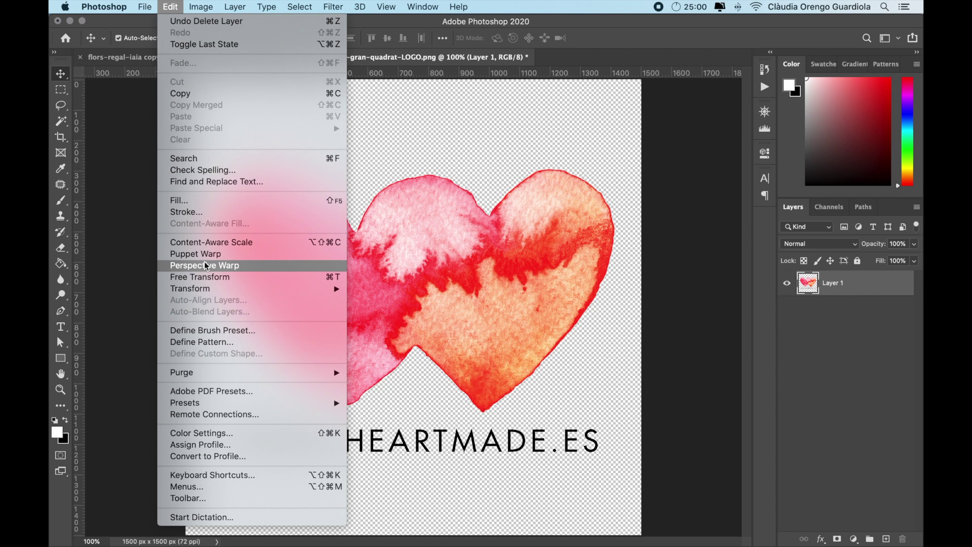
{"action": "left_click", "coordinate": [209, 342]}
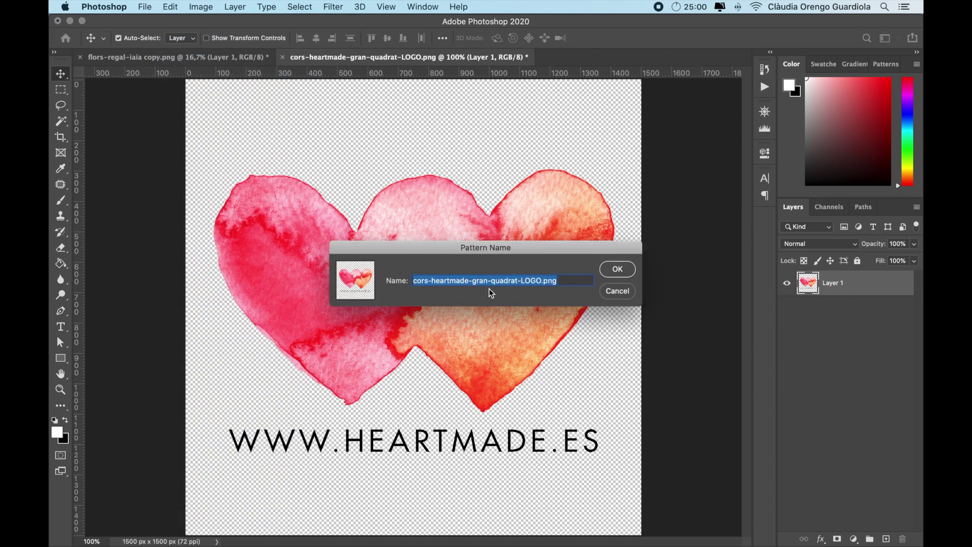
{"action": "left_click", "coordinate": [618, 270]}
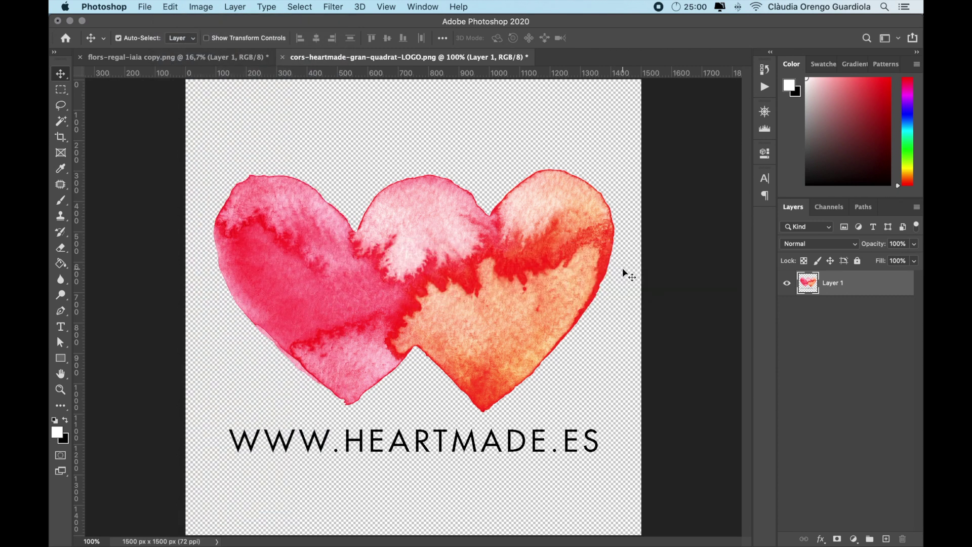
Step: In the flors-regal-iaia copy.png document, add a new layer and fill it with the heart logo pattern using the Paint Bucket
{"action": "left_click", "coordinate": [202, 61]}
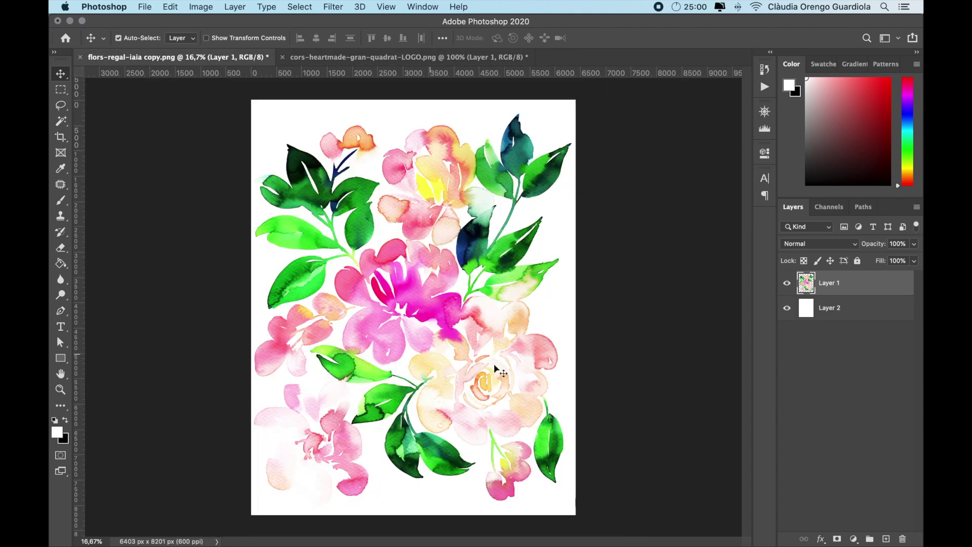
{"action": "left_click", "coordinate": [886, 539]}
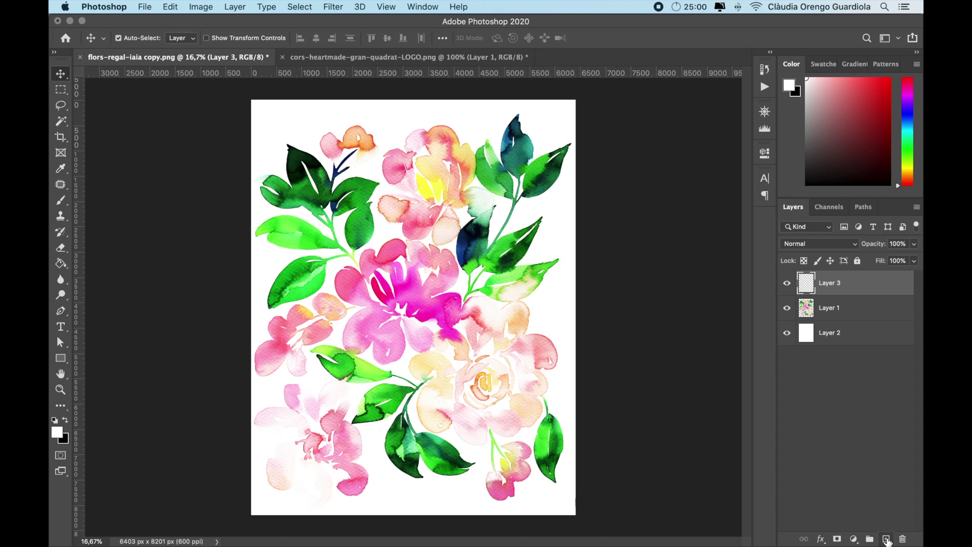
{"action": "left_click", "coordinate": [67, 264]}
{"action": "left_click", "coordinate": [155, 38]}
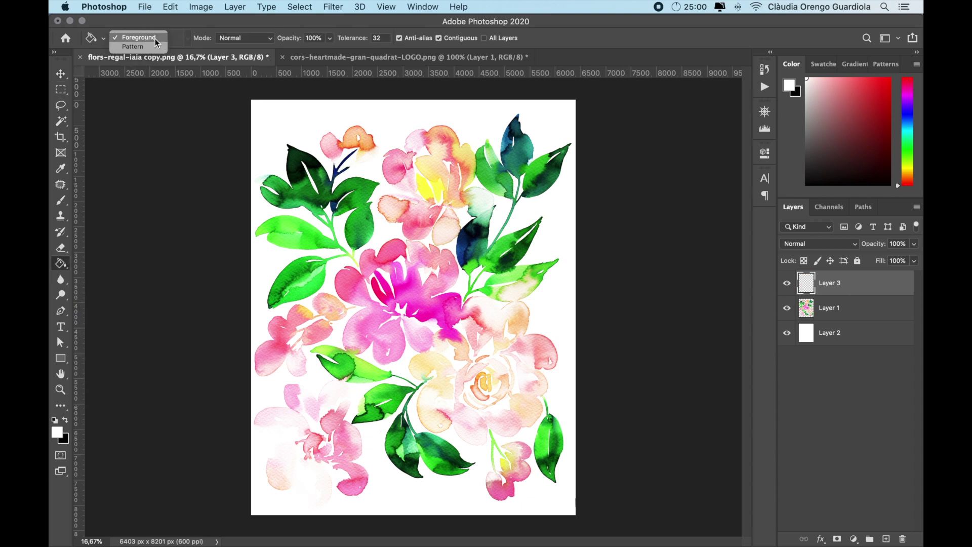
{"action": "left_click", "coordinate": [154, 50]}
{"action": "left_click", "coordinate": [184, 42]}
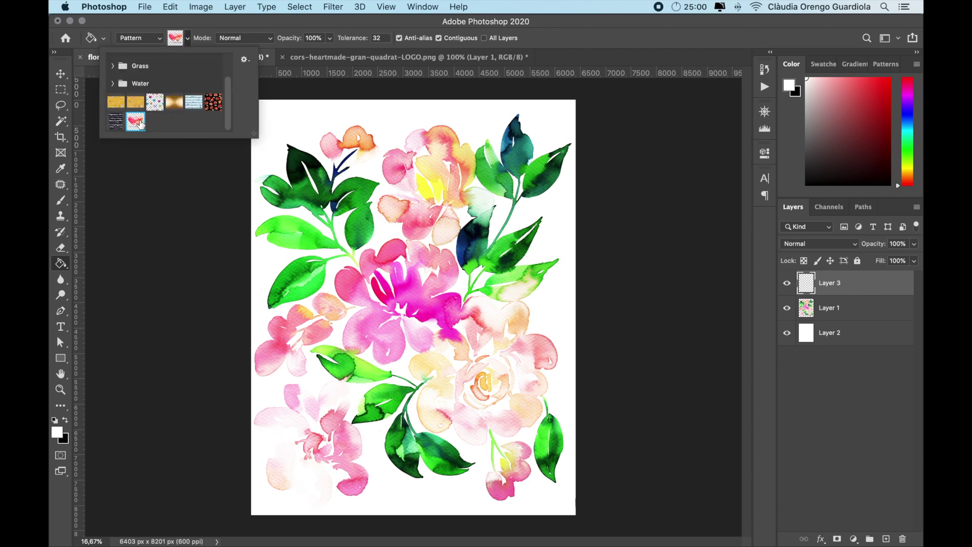
{"action": "left_click", "coordinate": [282, 211]}
{"action": "left_click", "coordinate": [294, 179]}
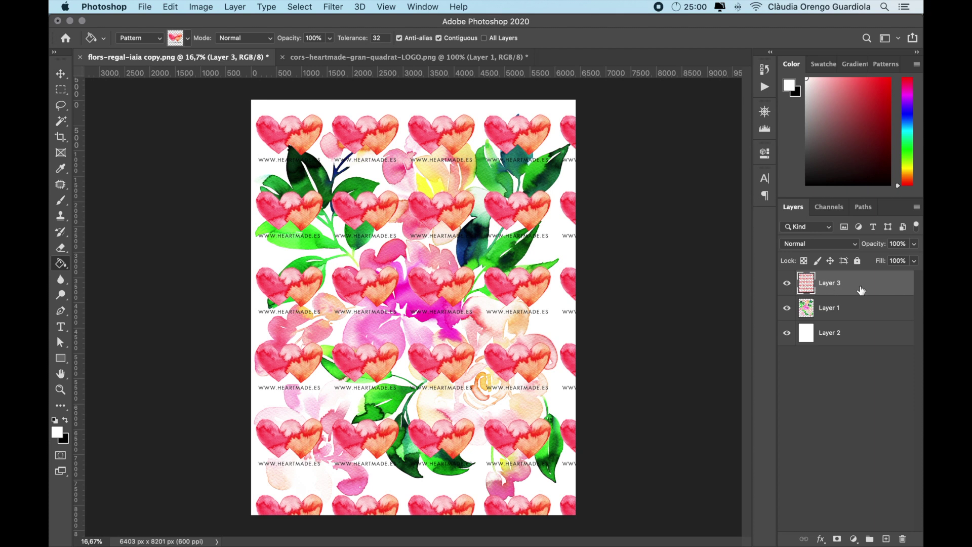
Step: Lower the heart pattern layer's opacity to 16% and delete that layer from the floral artwork
{"action": "left_click", "coordinate": [914, 244]}
{"action": "left_click_drag", "start_coordinate": [915, 258], "coordinate": [870, 260]}
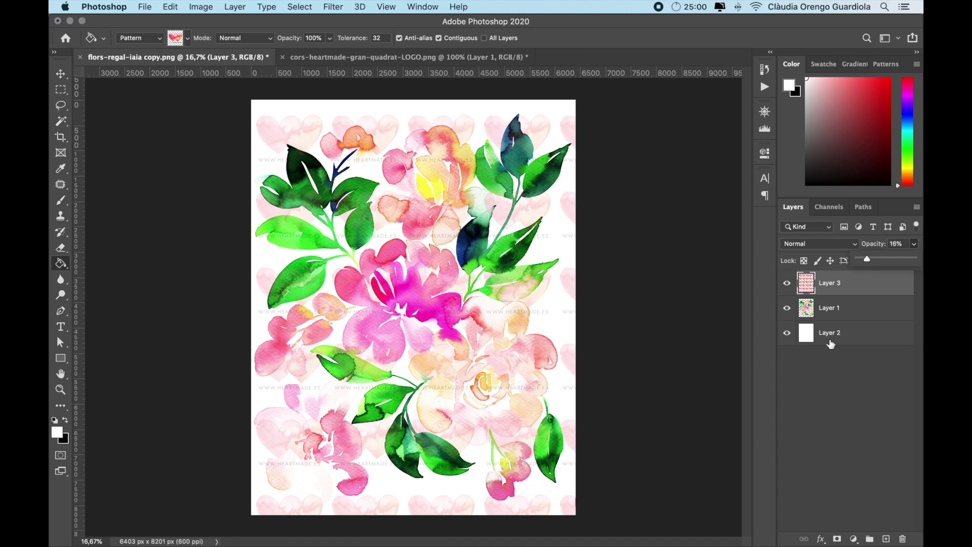
{"action": "left_click", "coordinate": [860, 362]}
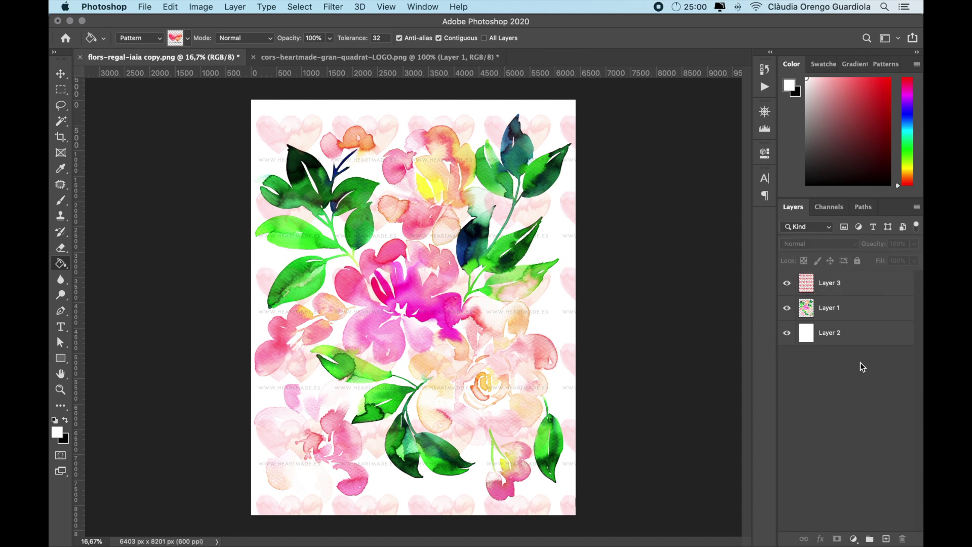
{"action": "left_click", "coordinate": [829, 290]}
{"action": "key", "text": "Delete"}
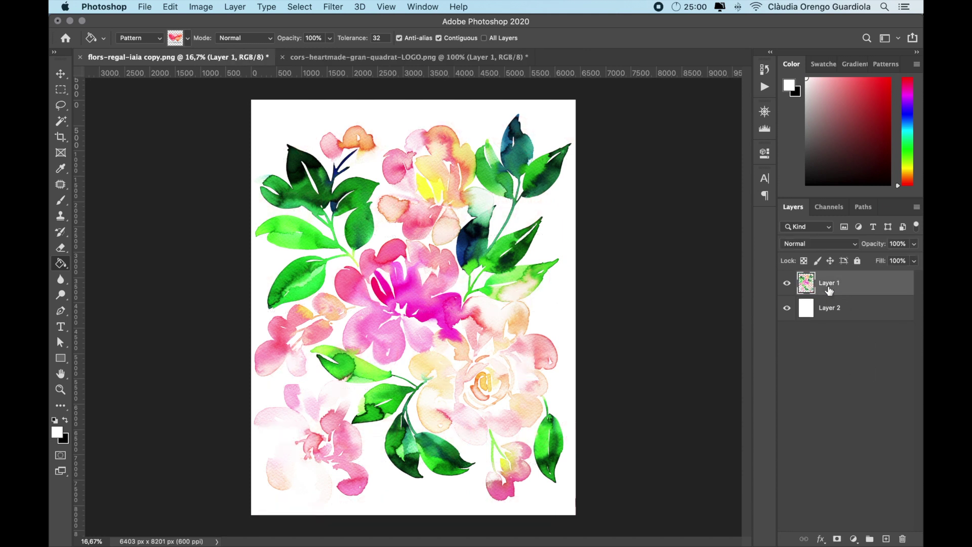
Step: In the cors-heartmade-gran-quadrat-LOGO.png document, add a layer above the logo and fill it with the white foreground colour using the Paint Bucket
{"action": "left_click", "coordinate": [405, 57]}
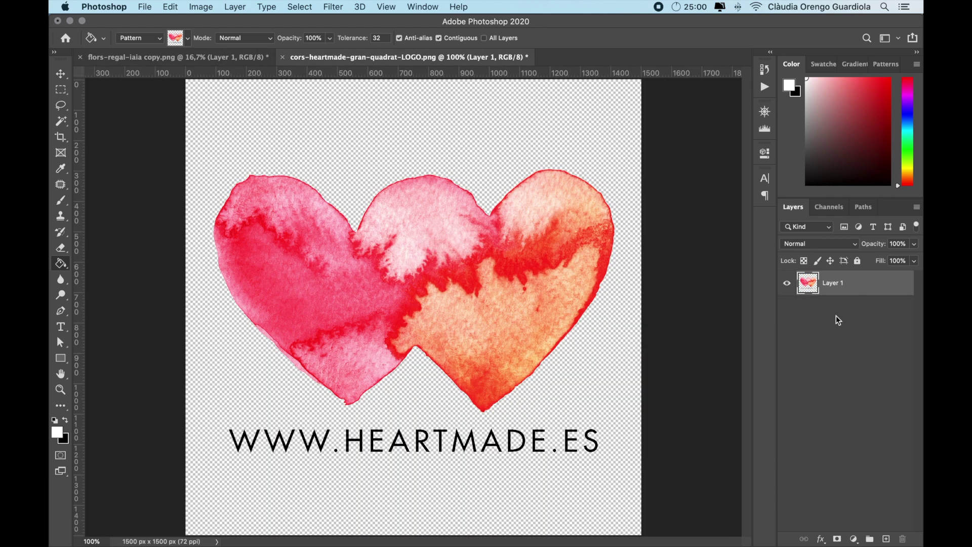
{"action": "left_click", "coordinate": [886, 538]}
{"action": "left_click", "coordinate": [468, 283]}
{"action": "key", "text": "super+z"}
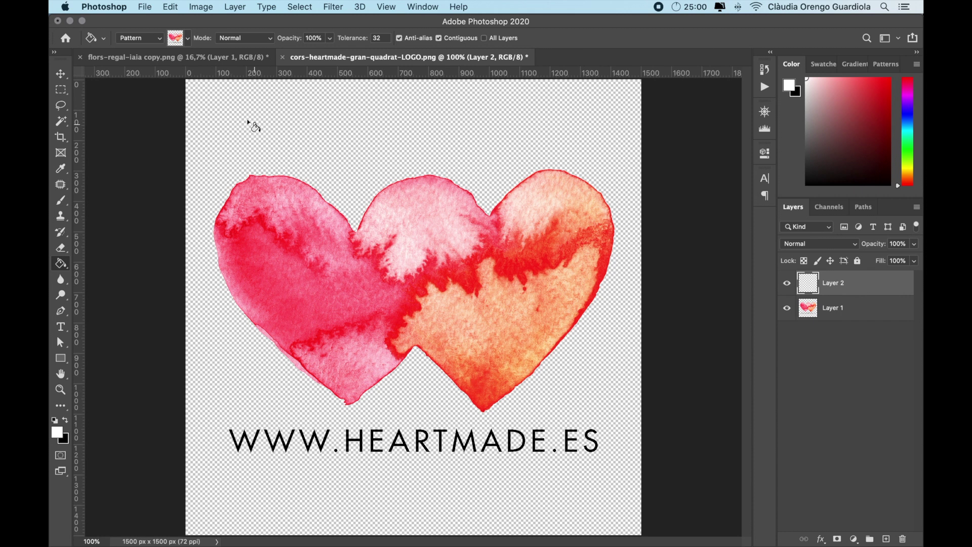
{"action": "left_click", "coordinate": [162, 41]}
{"action": "left_click", "coordinate": [139, 29]}
{"action": "left_click", "coordinate": [341, 217]}
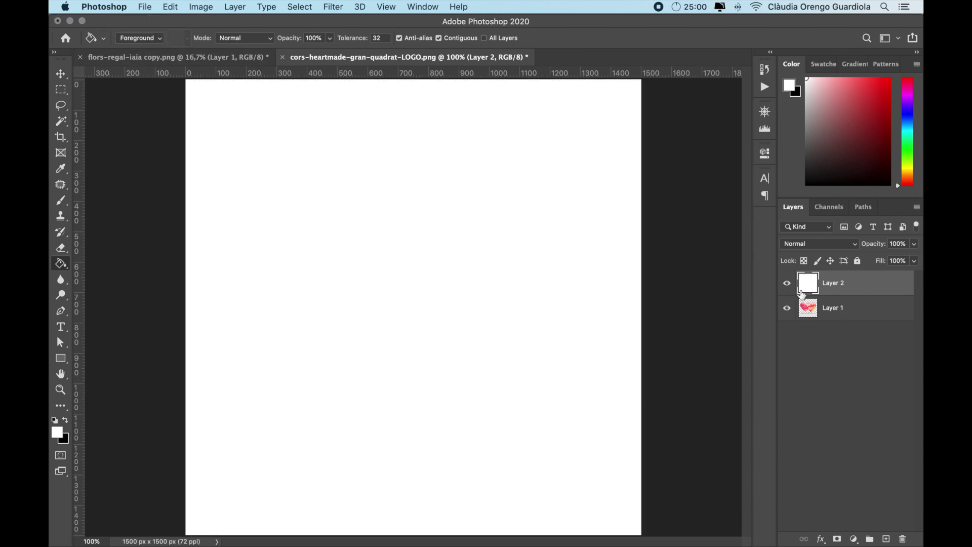
Step: Clip the white layer to the heart logo layer below and merge both into a single layer
{"action": "left_click", "coordinate": [802, 295], "text": "alt"}
{"action": "key", "text": "super+e"}
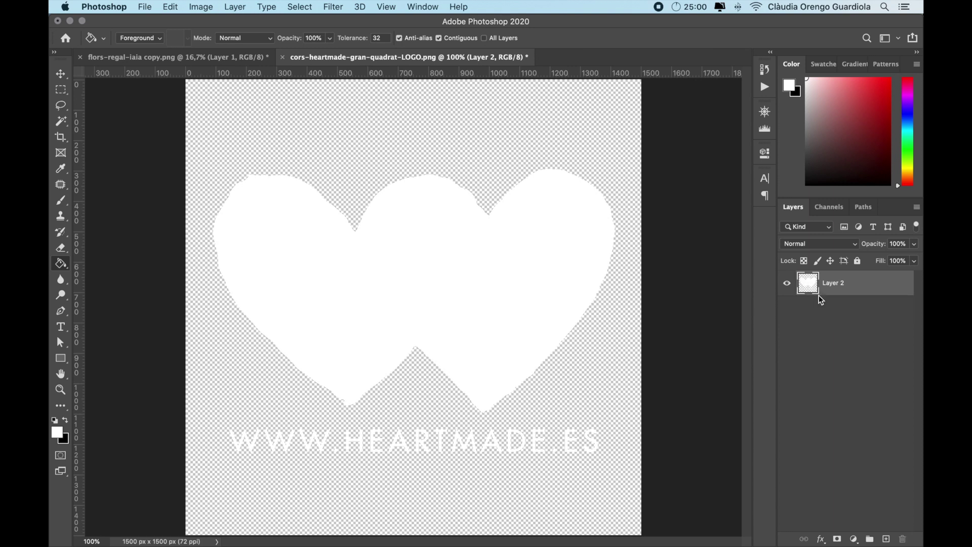
Step: Bring the merged white logo into flors-regal-iaia copy.png over the central pink flower and set its layer opacity to 73%
{"action": "key", "text": "v"}
{"action": "left_click_drag", "start_coordinate": [445, 287], "coordinate": [403, 288]}
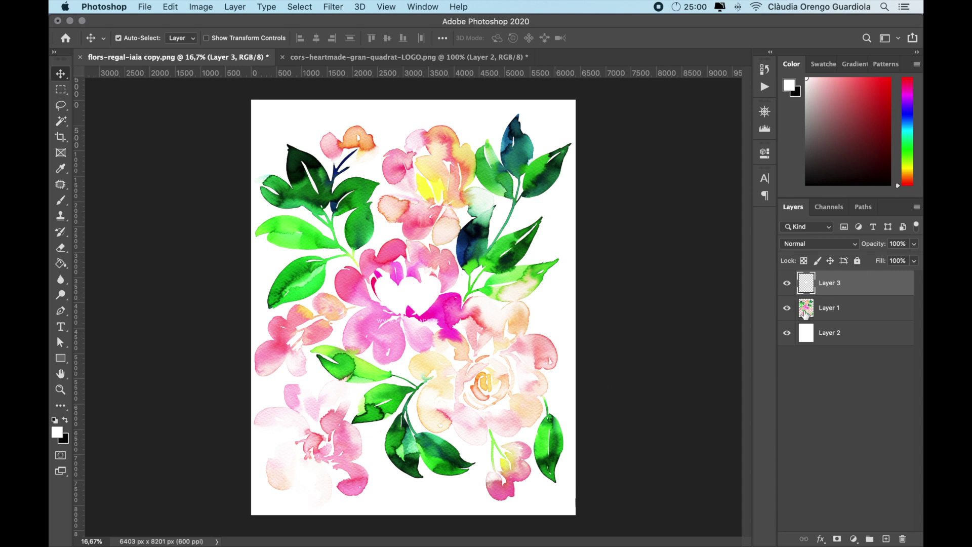
{"action": "left_click", "coordinate": [913, 244]}
{"action": "mouse_move", "coordinate": [911, 262]}
{"action": "left_mouse_down"}
{"action": "mouse_move", "coordinate": [879, 260]}
{"action": "mouse_move", "coordinate": [899, 261]}
{"action": "left_mouse_up"}
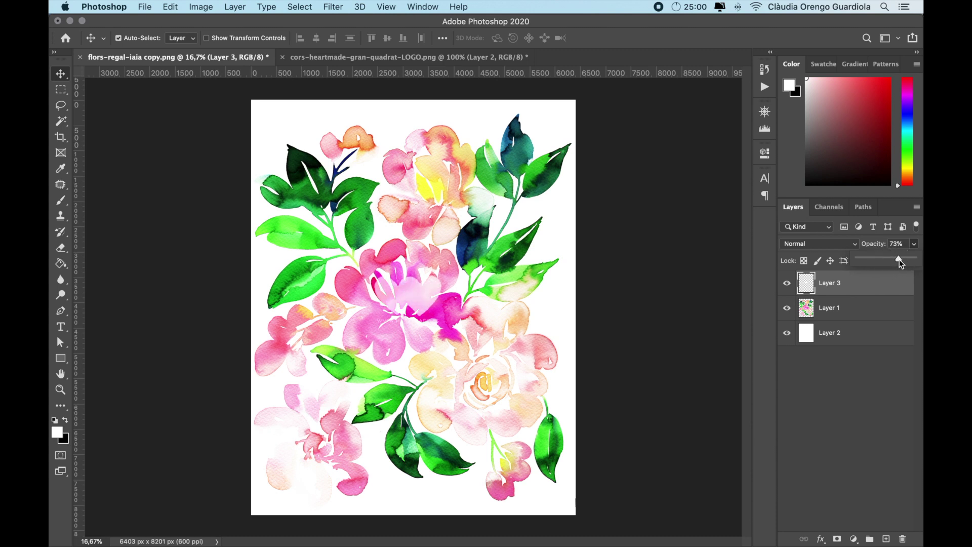